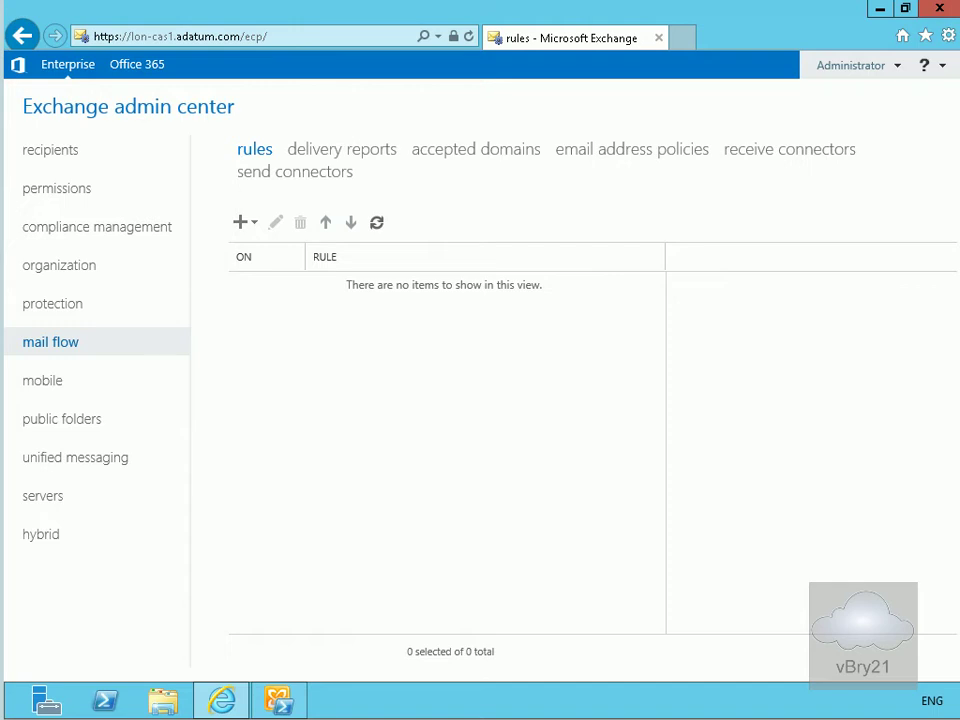
- Start a new blank mail flow rule from the New menu's 'Create a new rule...' option
click(244, 226)
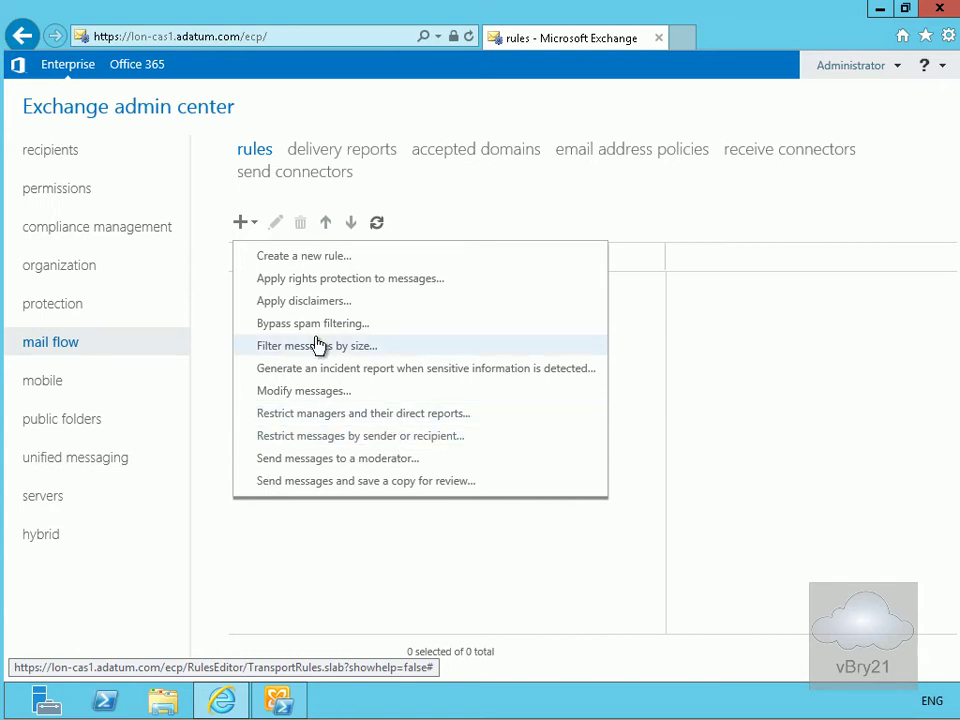
click(314, 262)
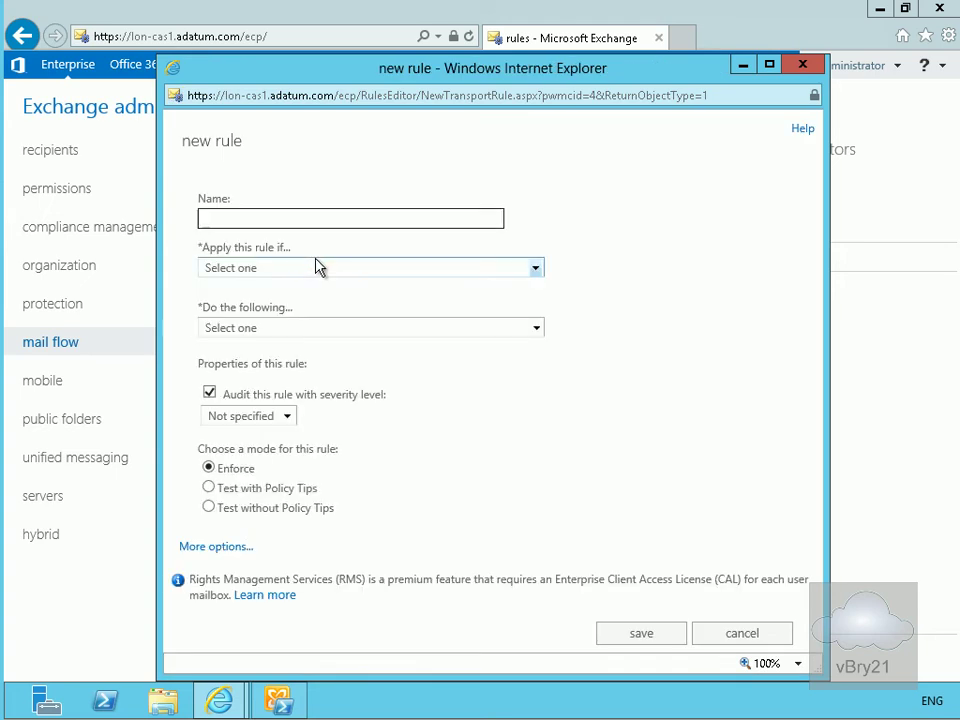
- Name the new rule 'Test Rule'
text(Test R)
text(ule)
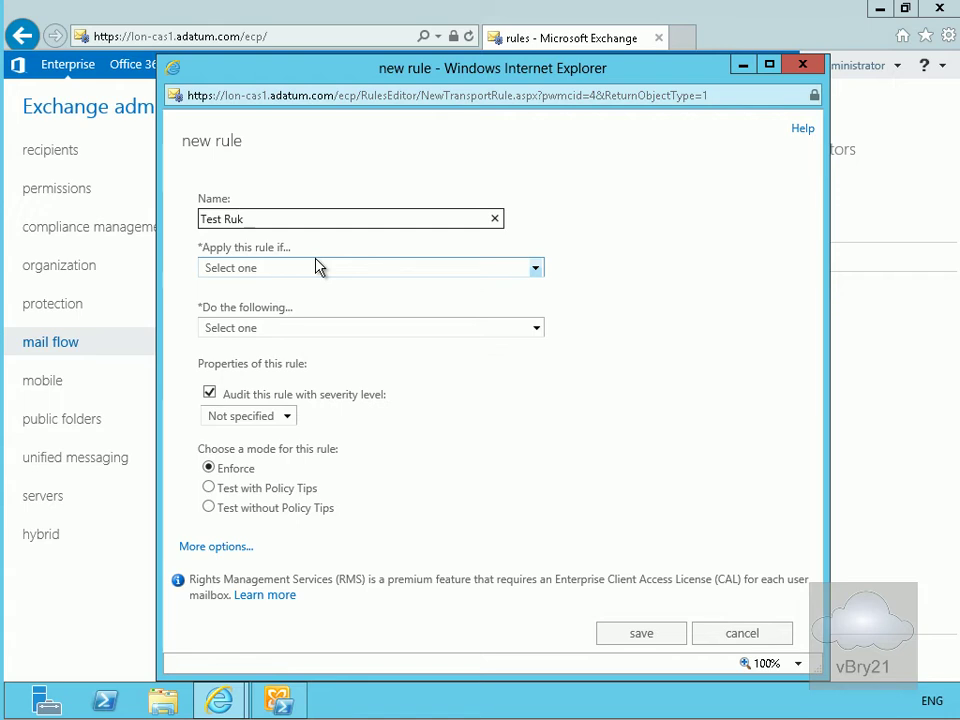
key(BackSpace)
key(BackSpace)
text(le)
- Make the rule apply when the subject or body includes the word 'password'
click(318, 268)
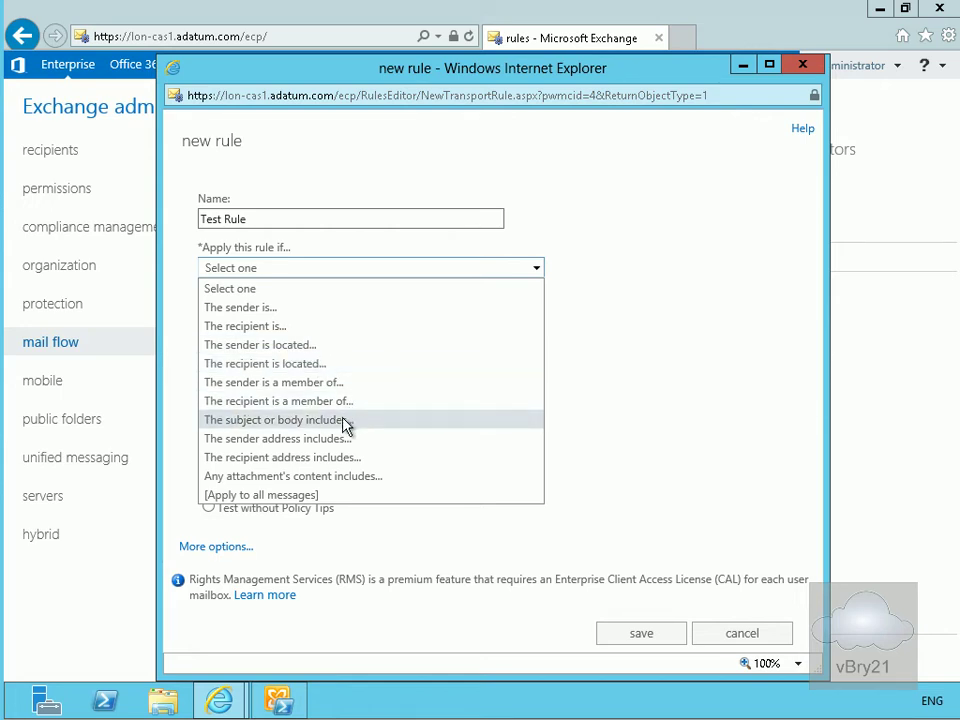
click(344, 422)
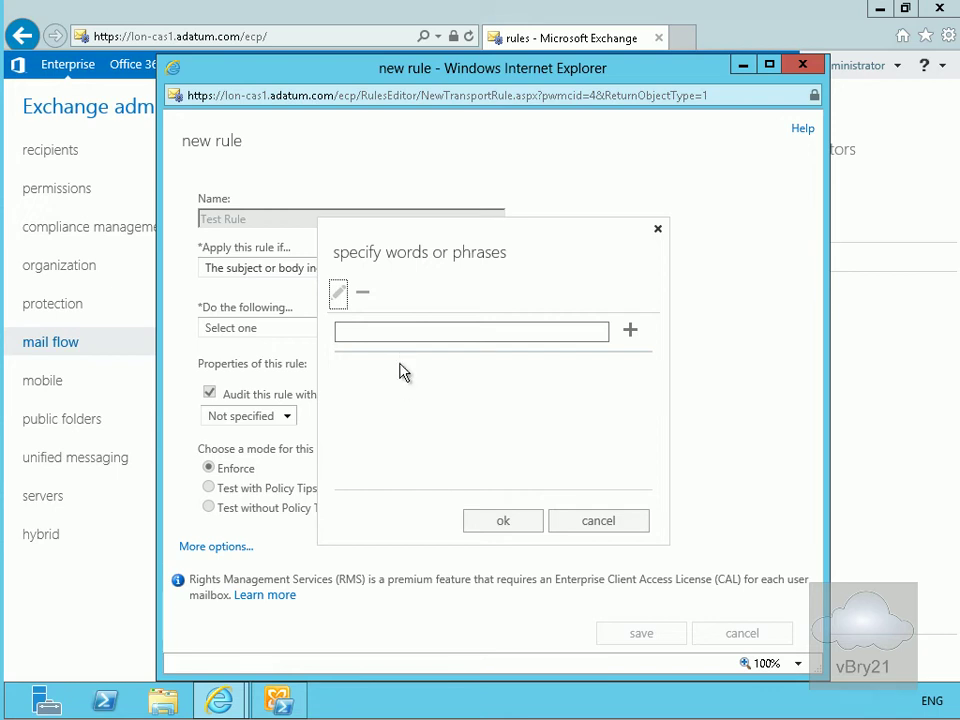
click(385, 333)
text(pass)
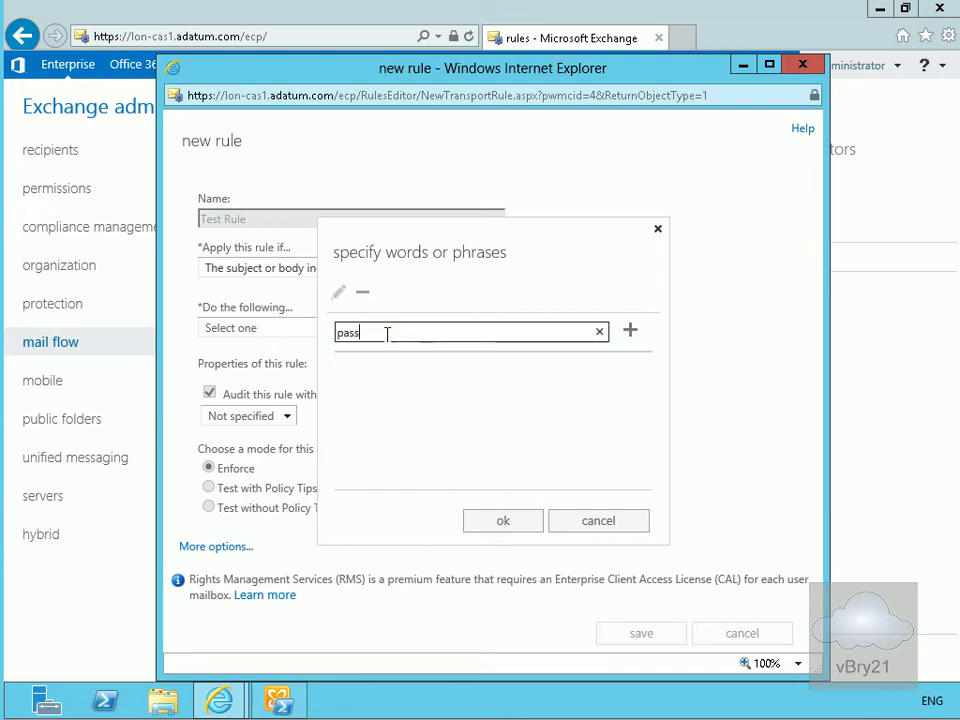
text(word)
click(631, 331)
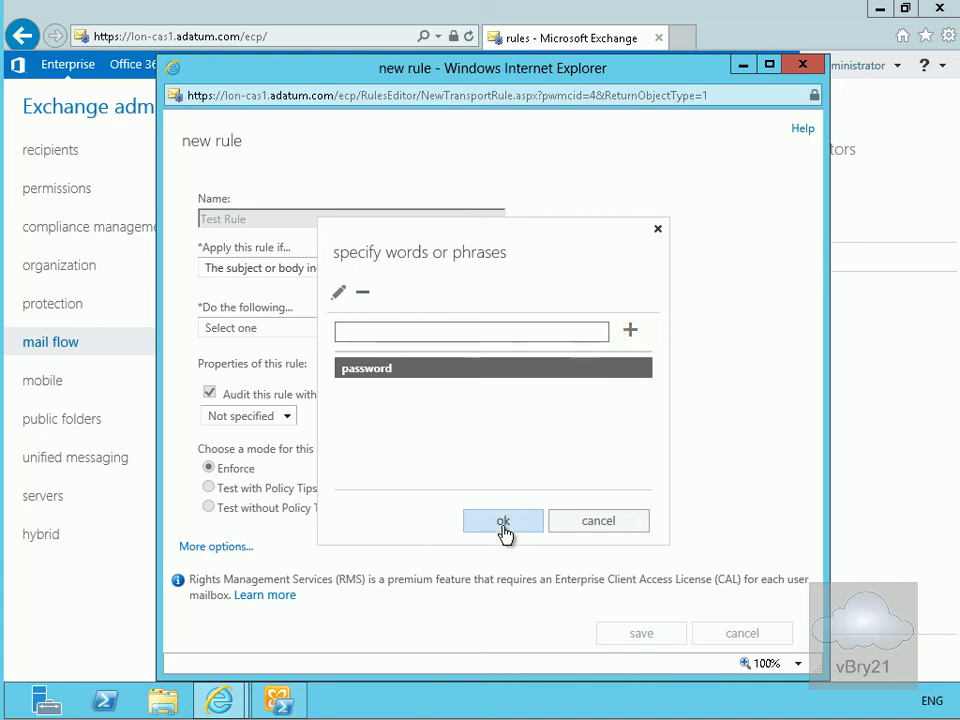
click(505, 527)
- Set the action to reject the message with the explanation 'You shouldn't be sharing passwords'
click(208, 327)
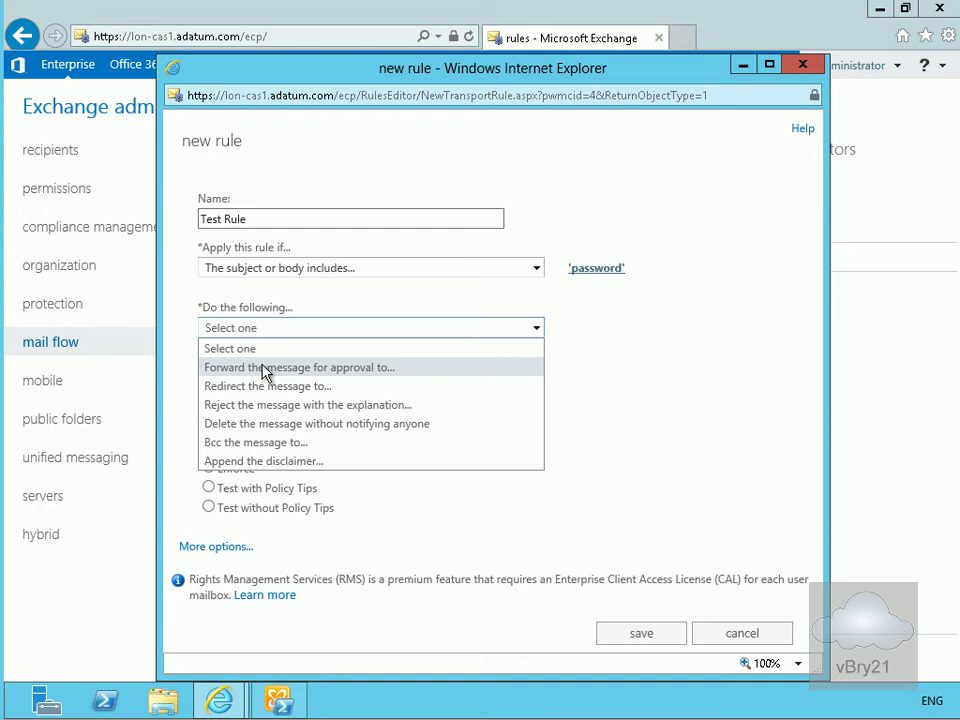
click(334, 405)
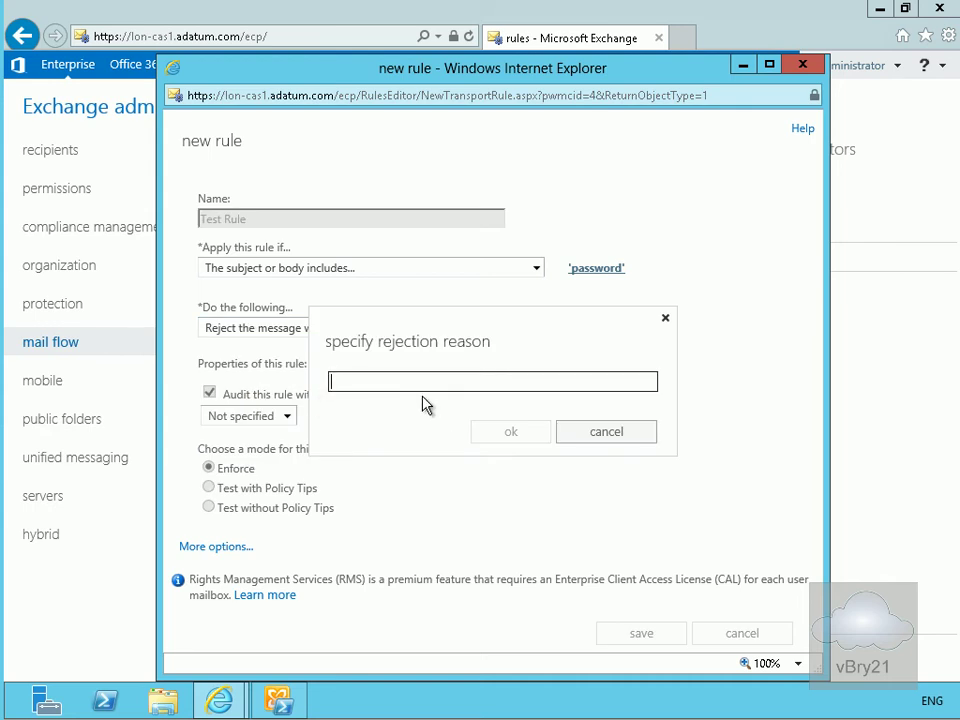
click(422, 385)
click(386, 381)
key(ctrl+v)
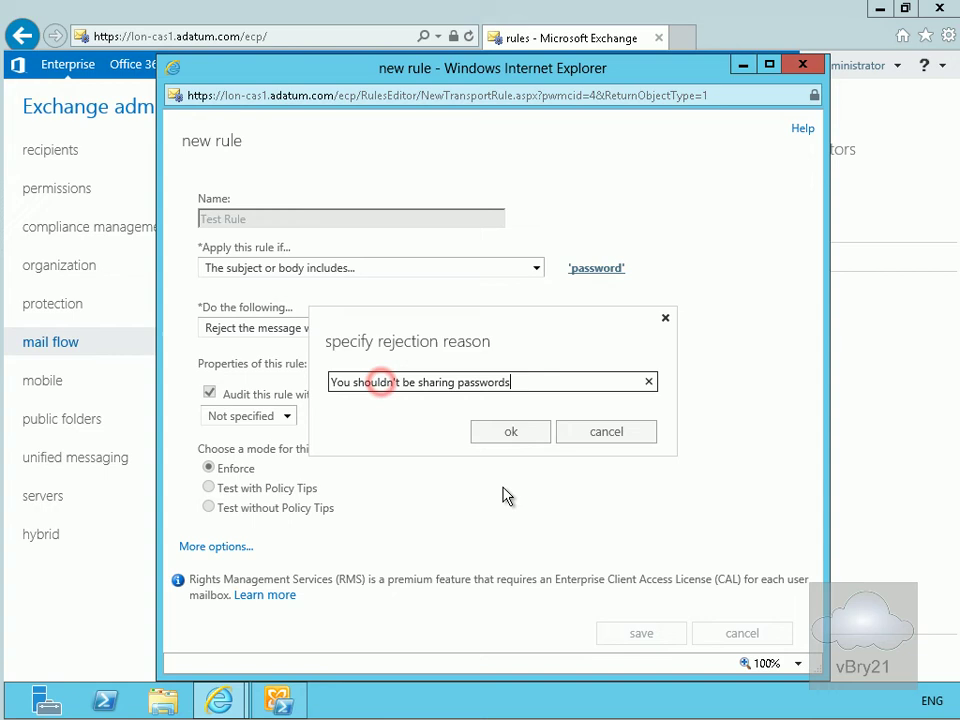
click(461, 411)
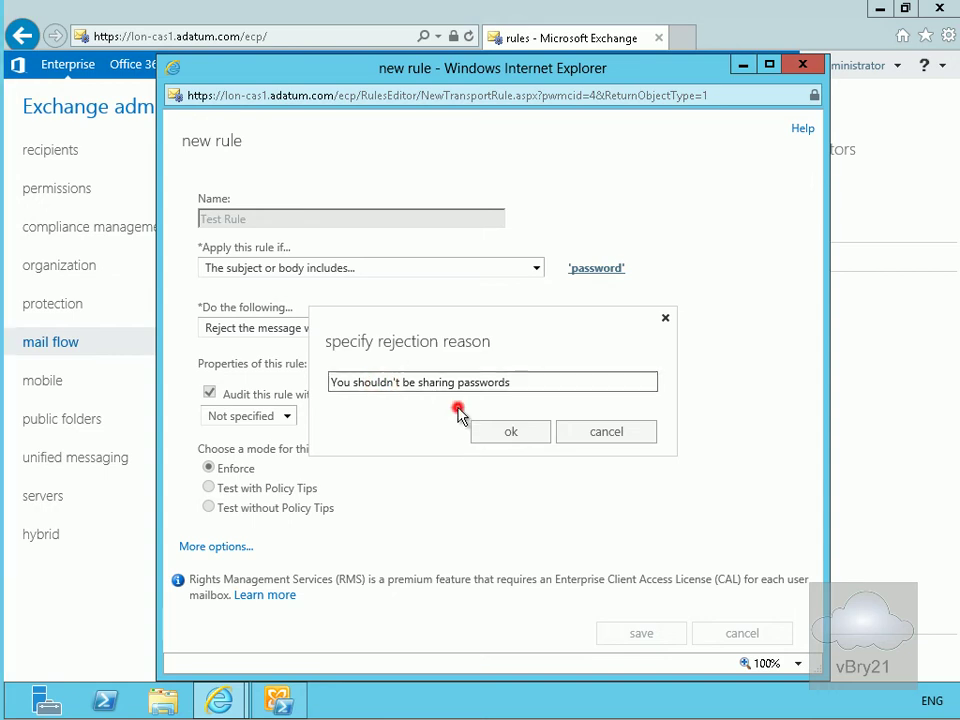
click(512, 433)
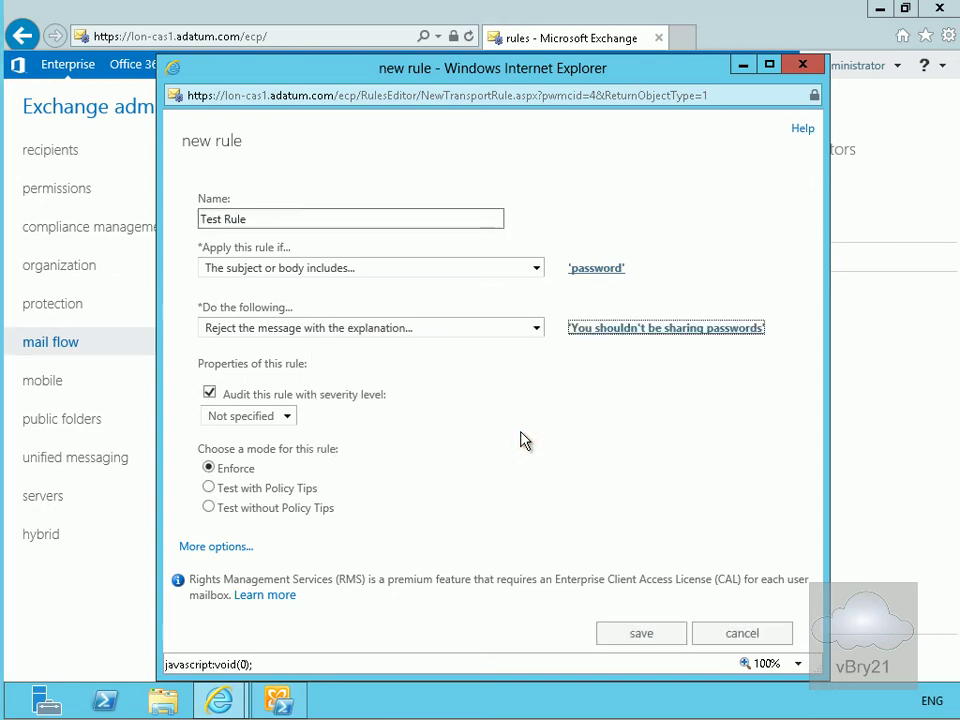
- Set the audit severity level to High and expand 'More options...'
click(288, 416)
click(240, 476)
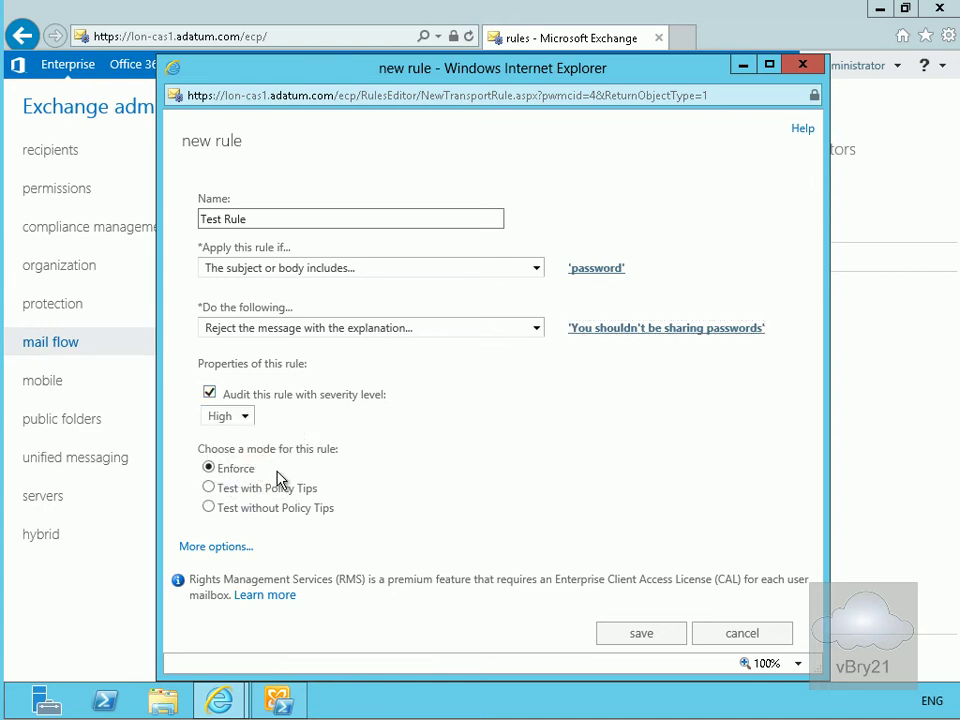
click(233, 548)
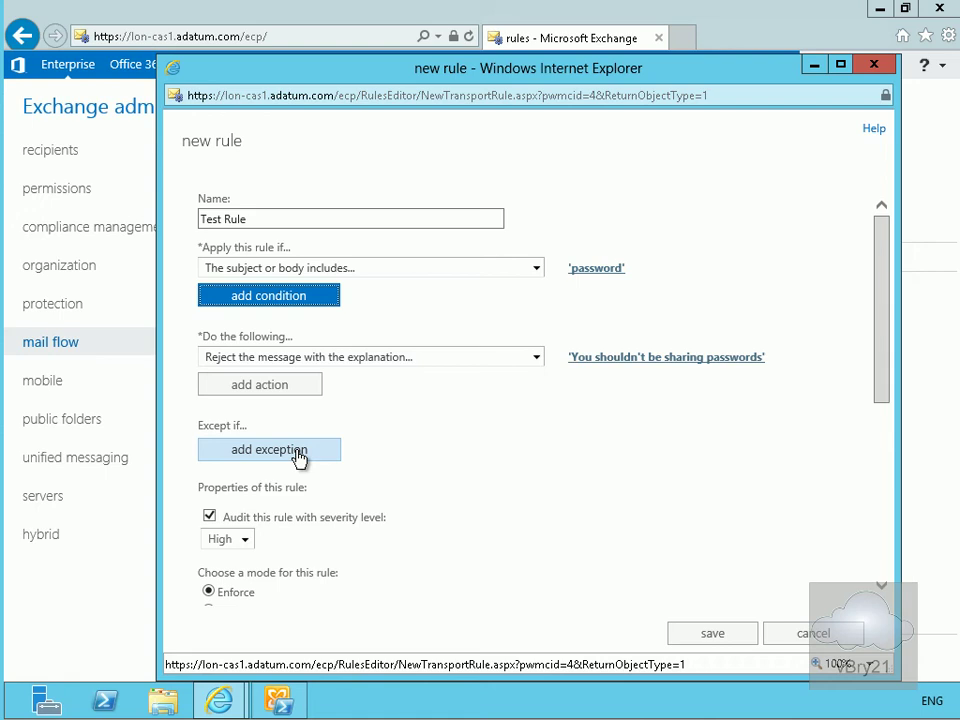
- Activate Test Rule on 8/21/2013 and save it
click(882, 591)
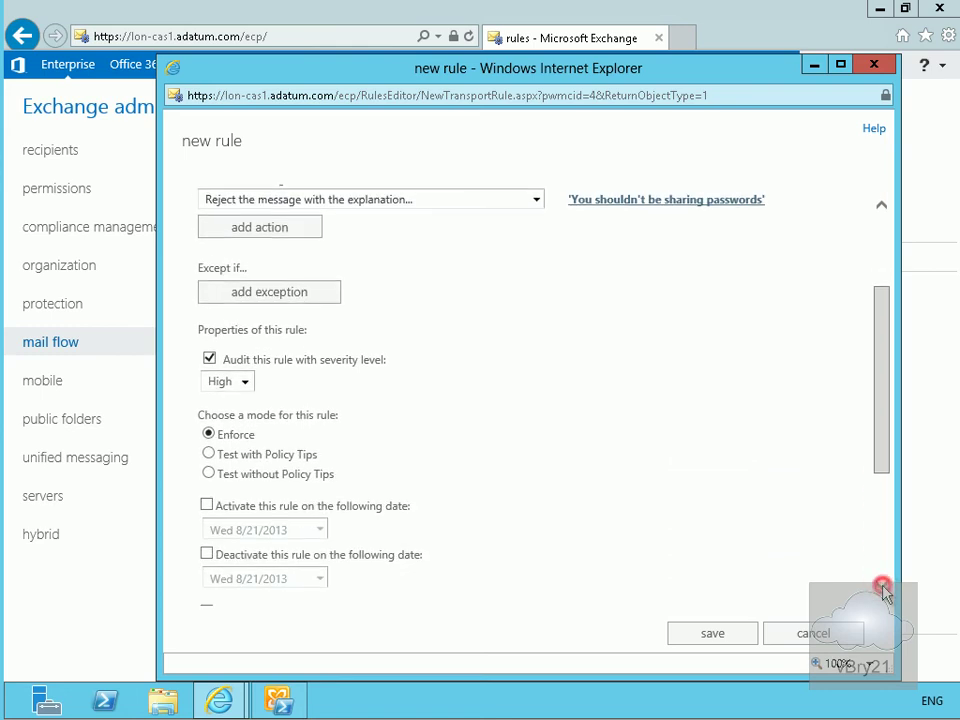
click(882, 591)
click(882, 591)
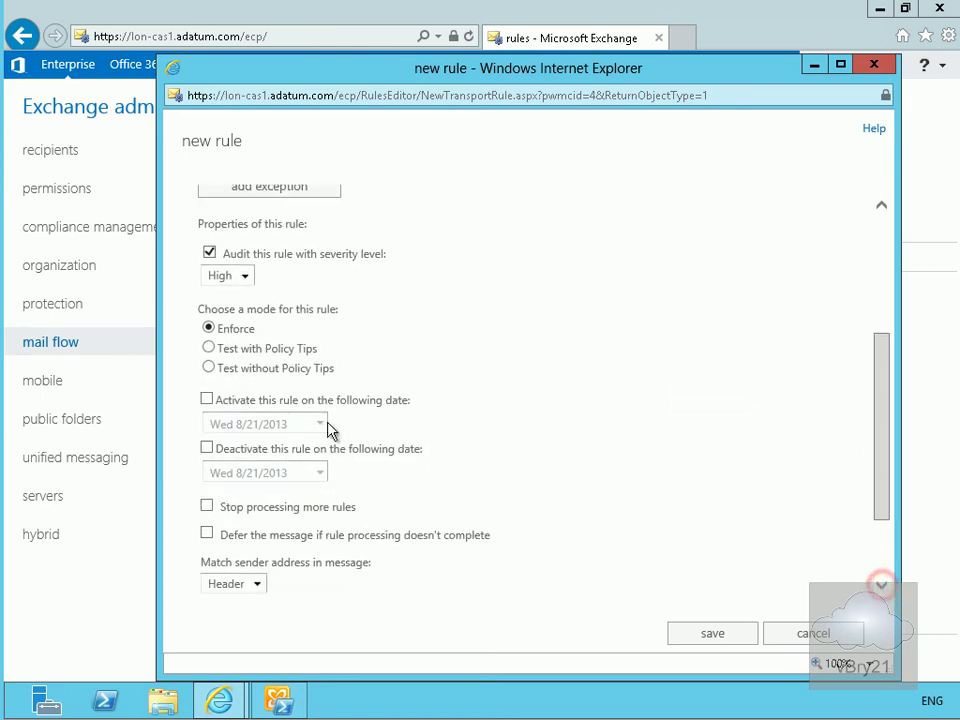
click(207, 399)
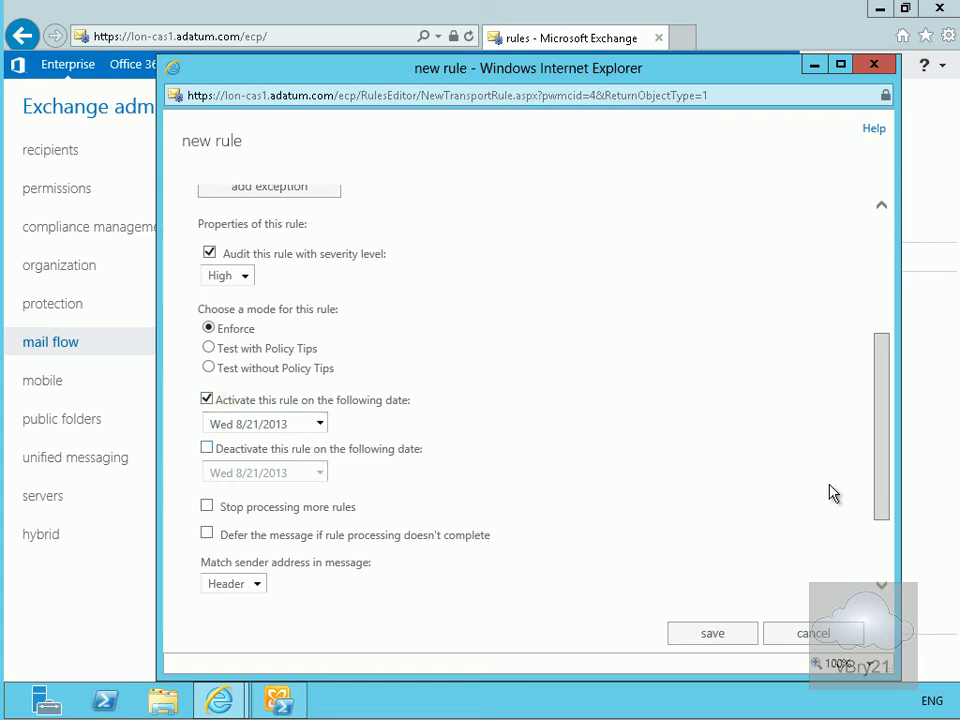
click(886, 496)
drag(888, 502, 891, 555)
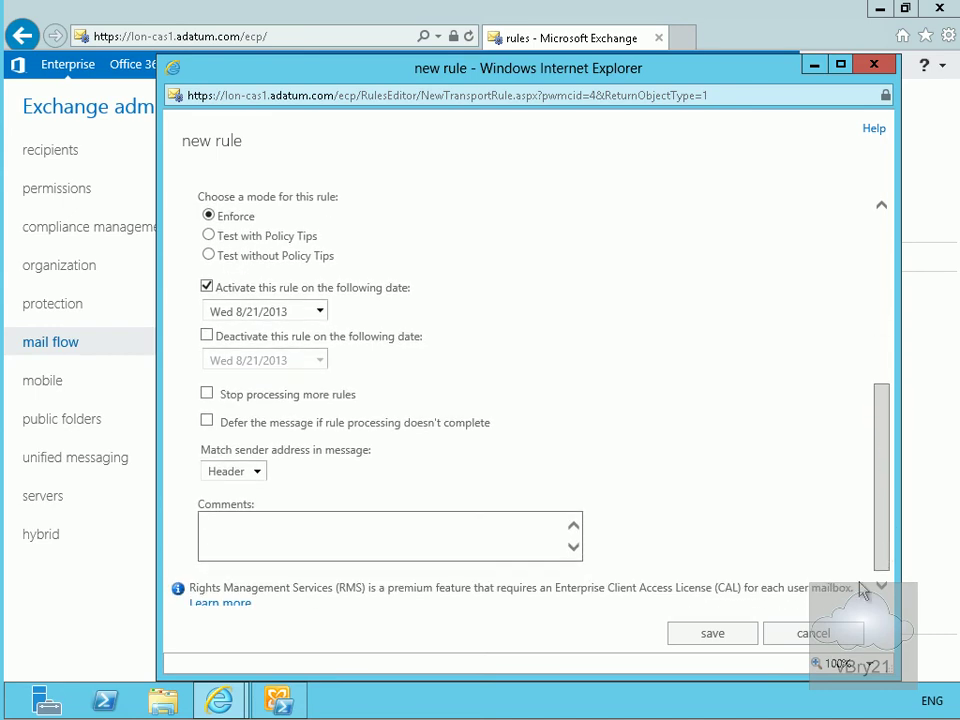
click(713, 634)
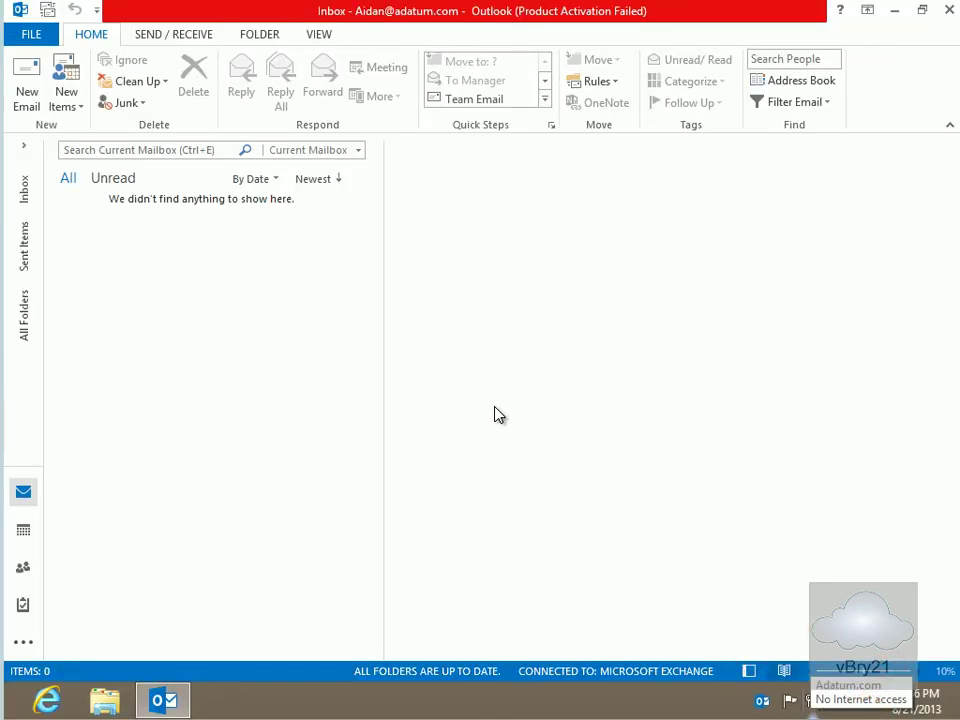
- Send a colleague an email titled 'Hope this helps' whose body shares a password
click(27, 100)
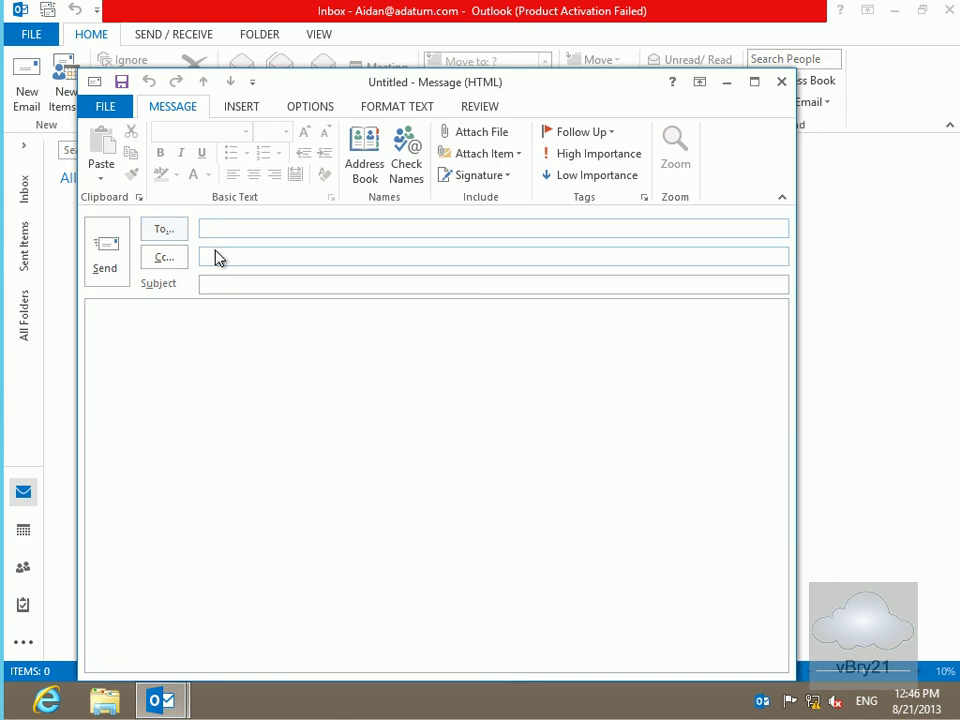
text(amr)
click(225, 255)
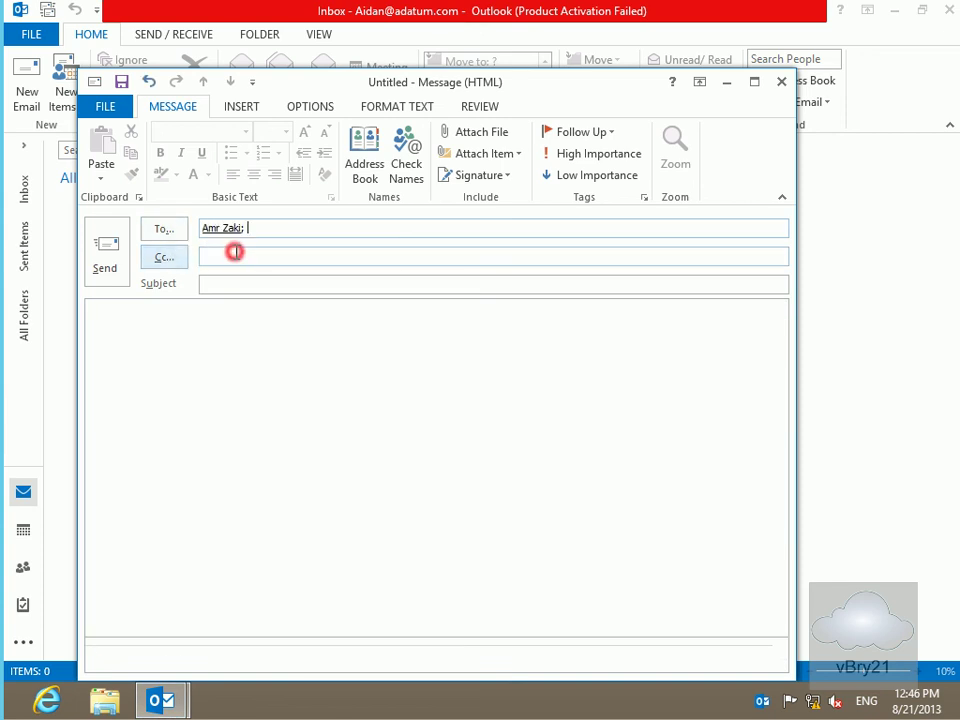
click(247, 285)
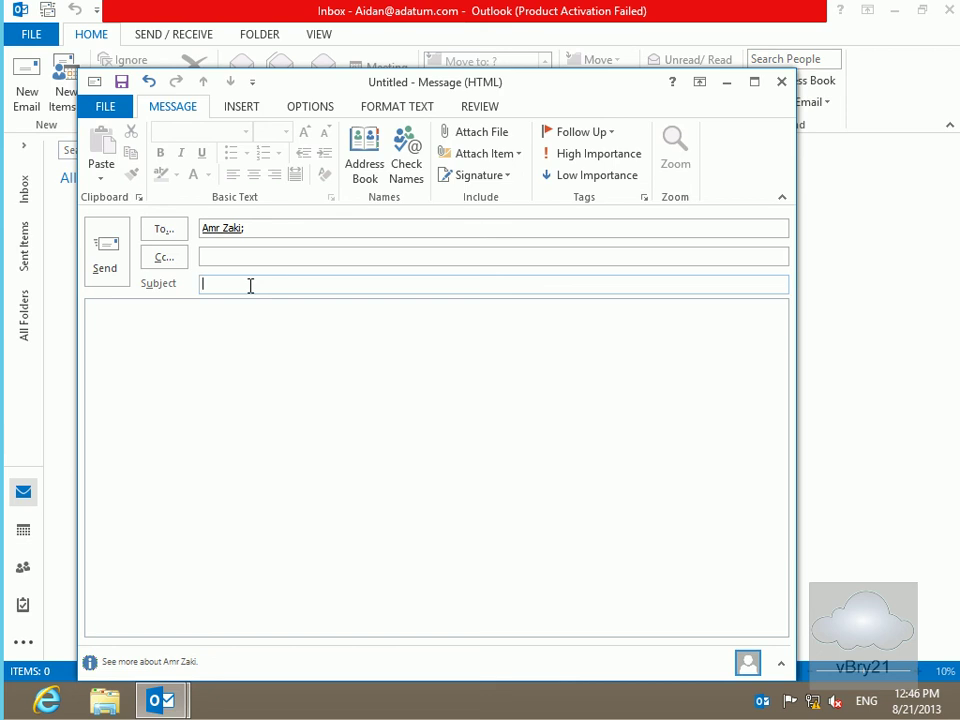
text(Hope this helps)
key(Tab)
text(My)
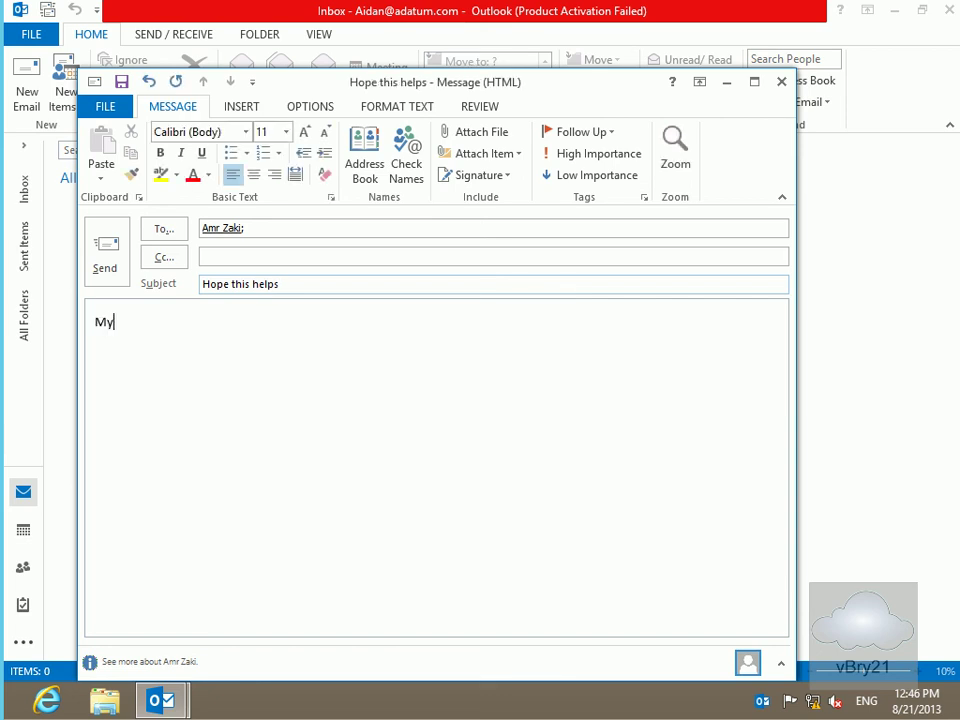
text( password is Pa$$w0rd)
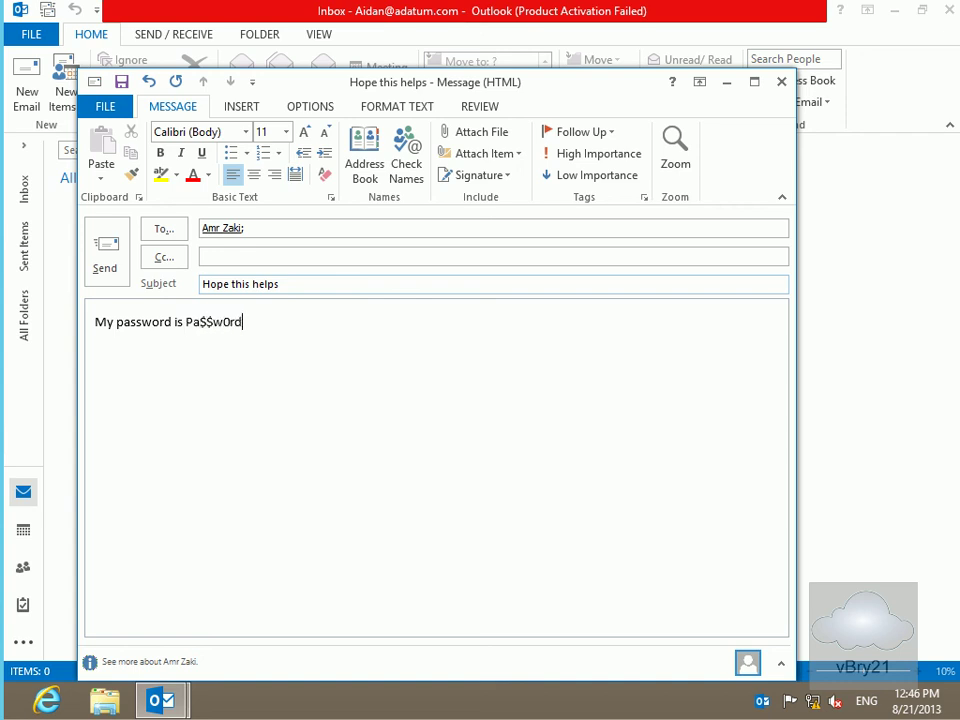
click(115, 248)
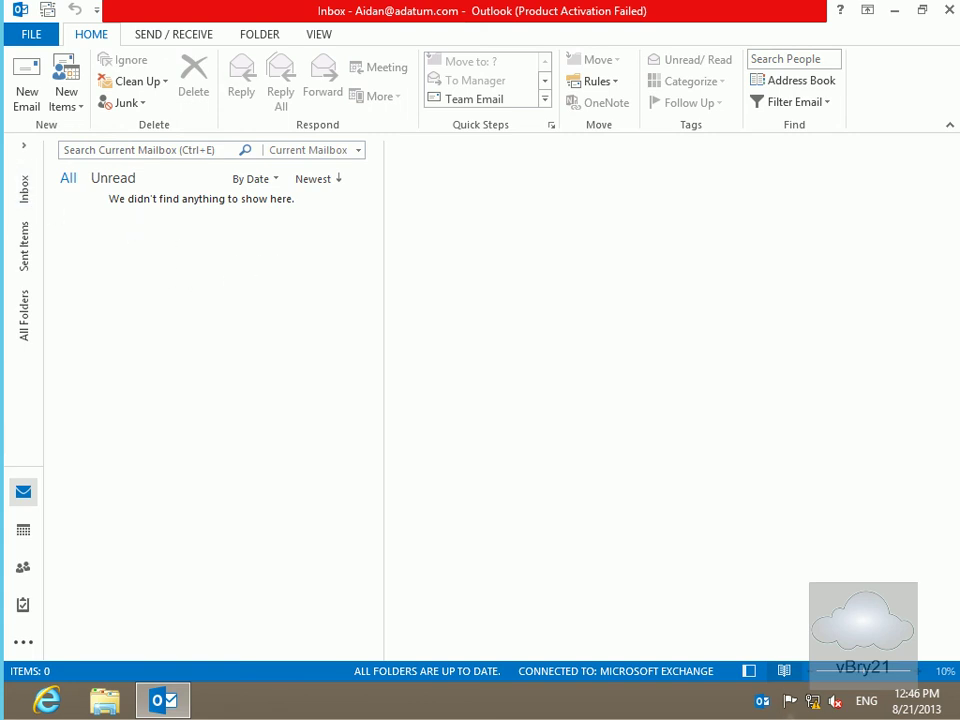
- Fetch new mail with Send/Receive to receive the Undeliverable bounce for 'Hope this helps'
click(173, 34)
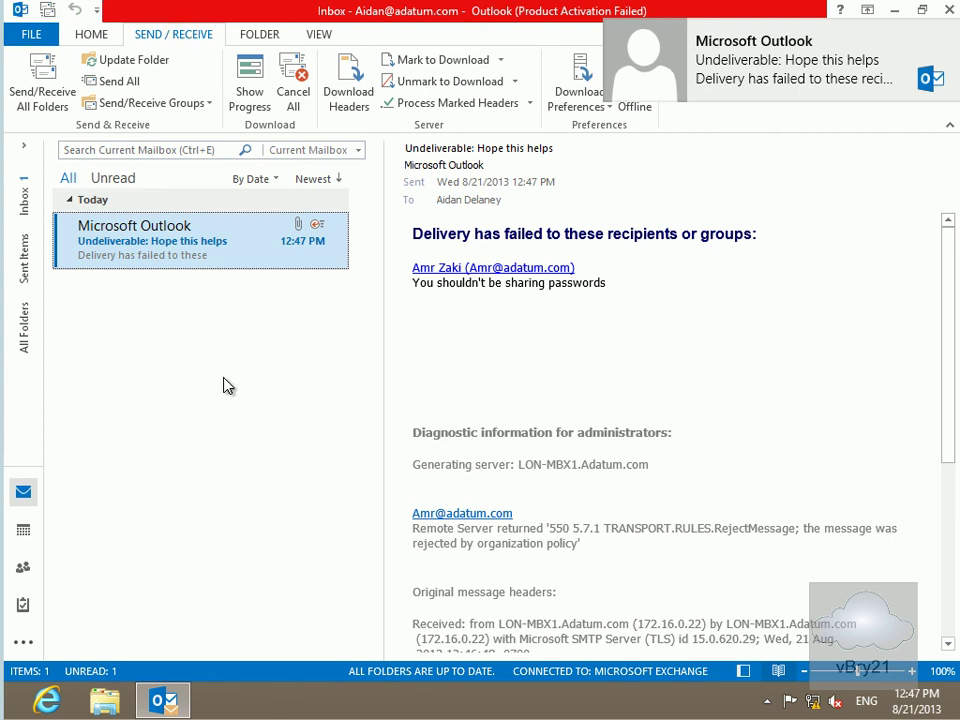